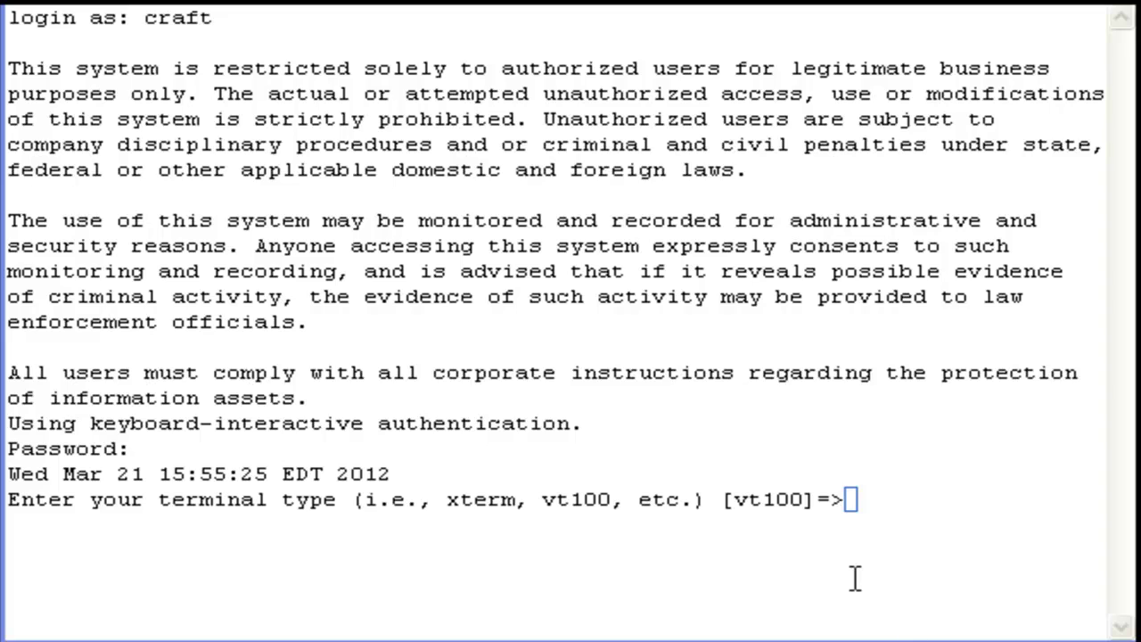
- Accept vt100 and suppress alarms, then run statuslicense, which shows the license expired
left_click(858, 508)
key("Return")
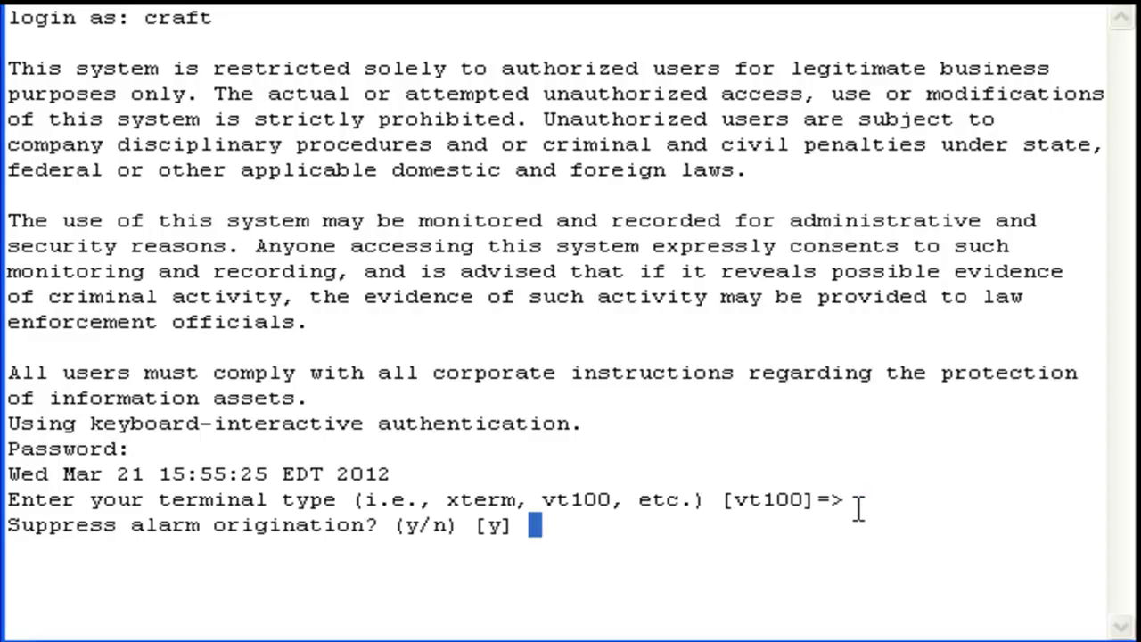
key("Return")
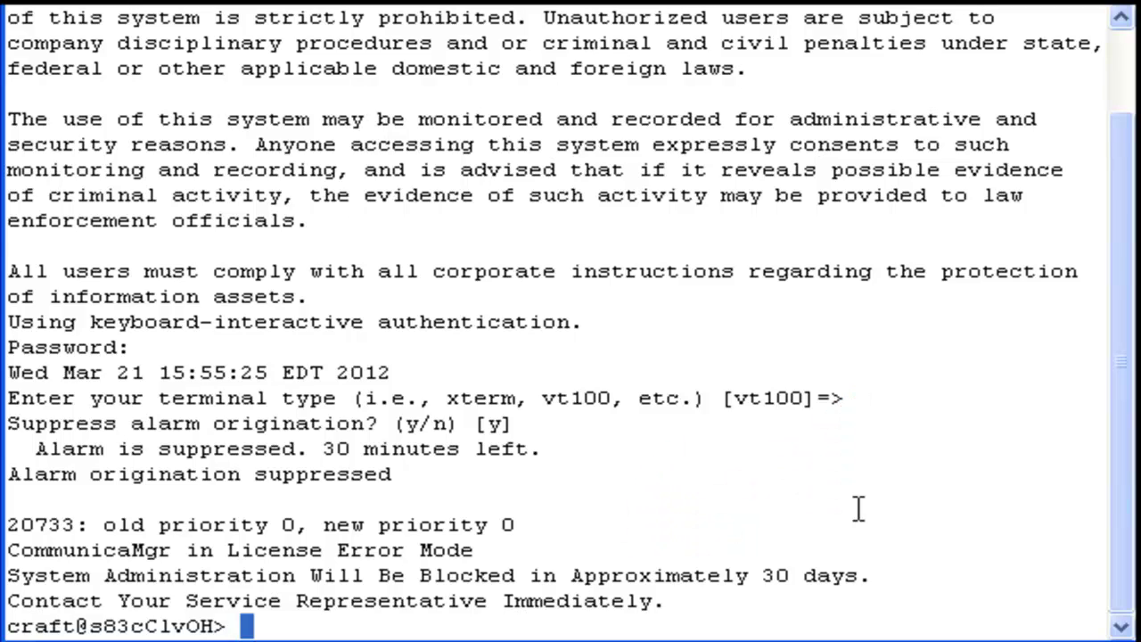
type("stat")
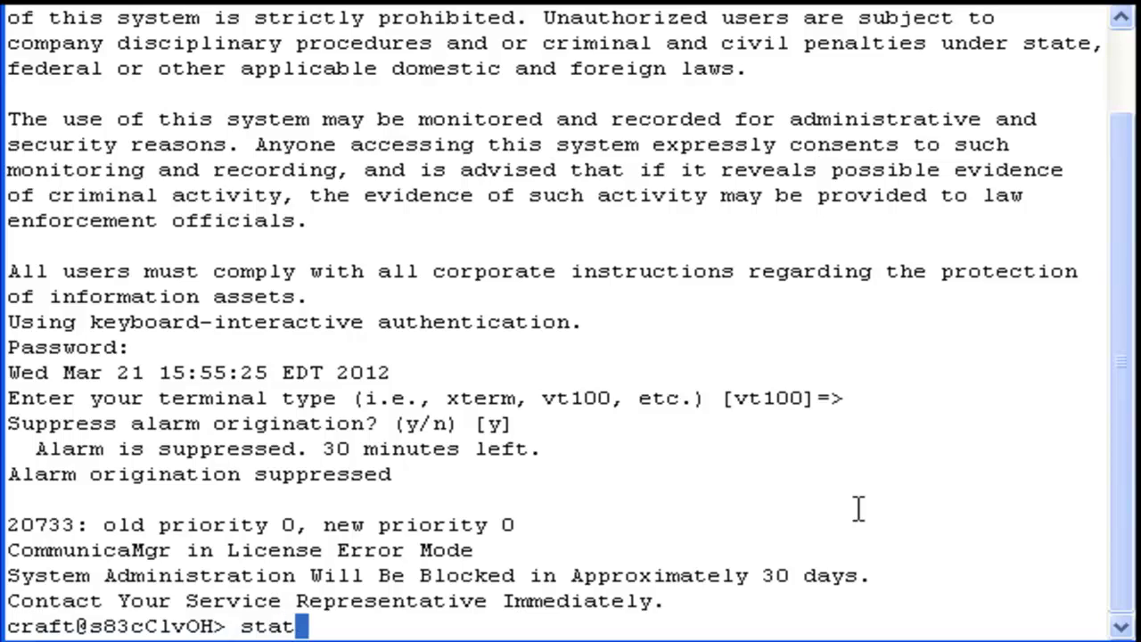
type("uslicense")
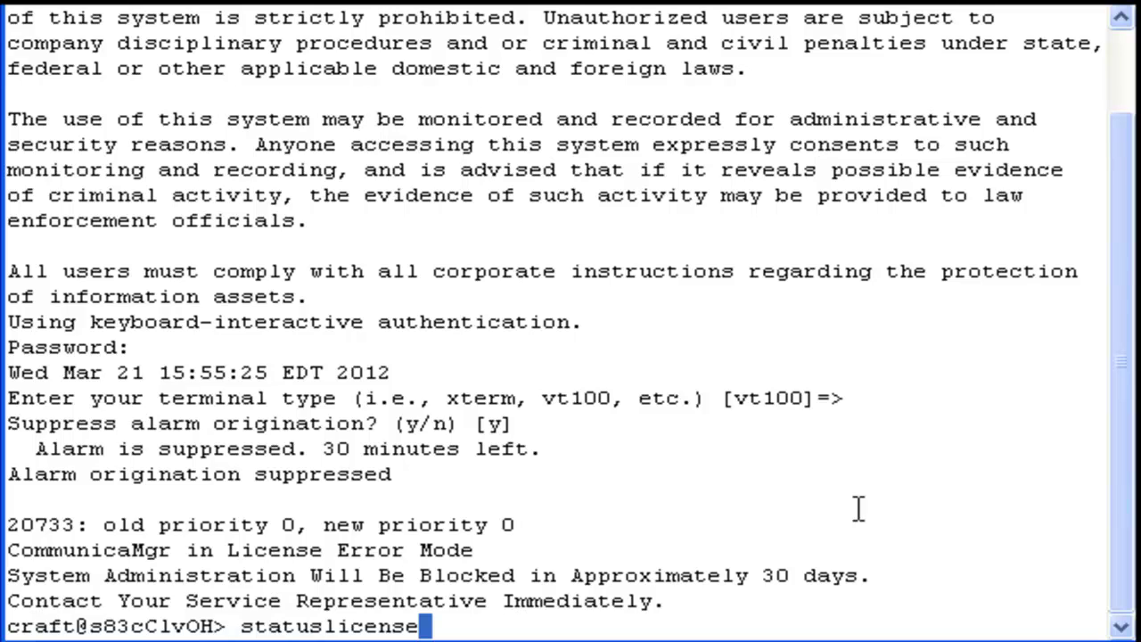
key("Return")
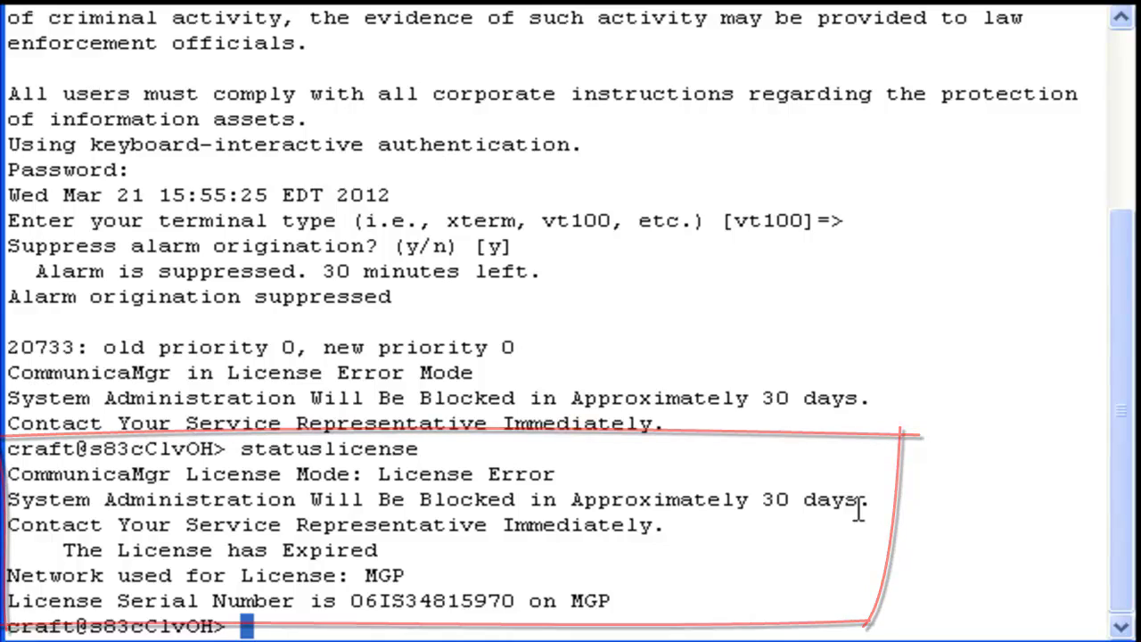
- Run swversion to list the server software release R015x.02.1.016.4
type("swversion")
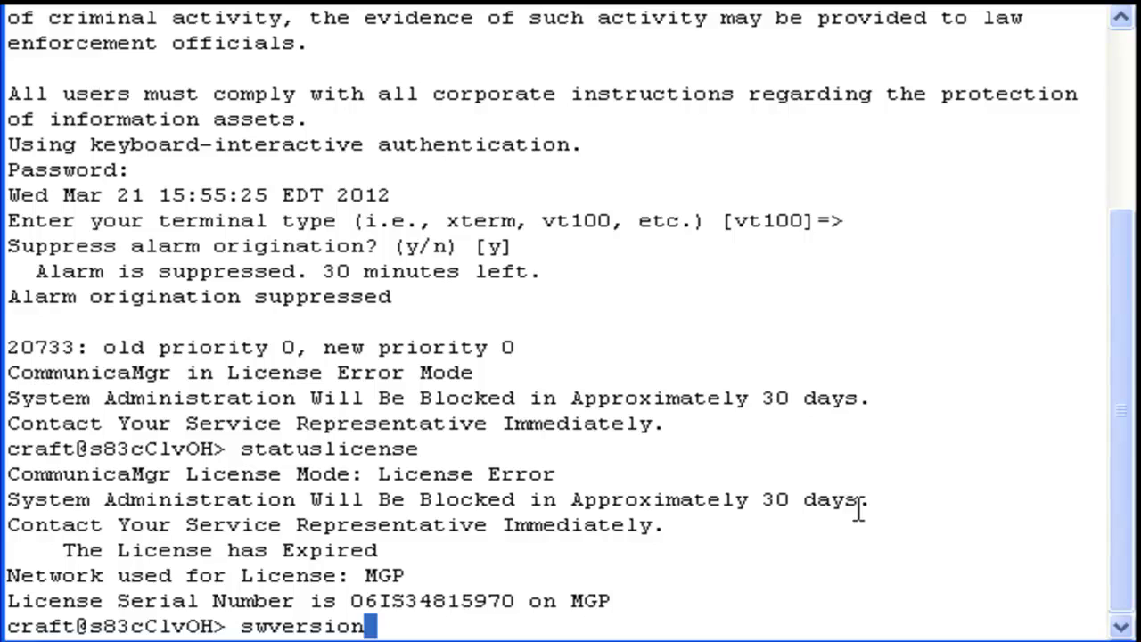
key("Return")
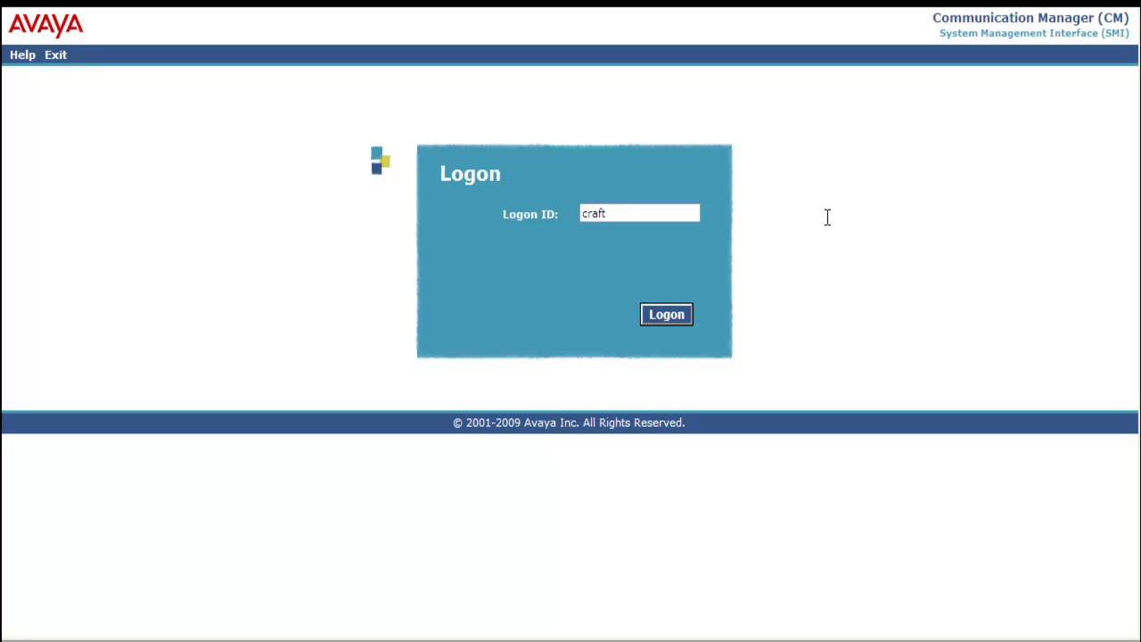
- Log on to the SMI with alarm origination suppressed and go to Administration > Server (Maintenance)
left_click(676, 317)
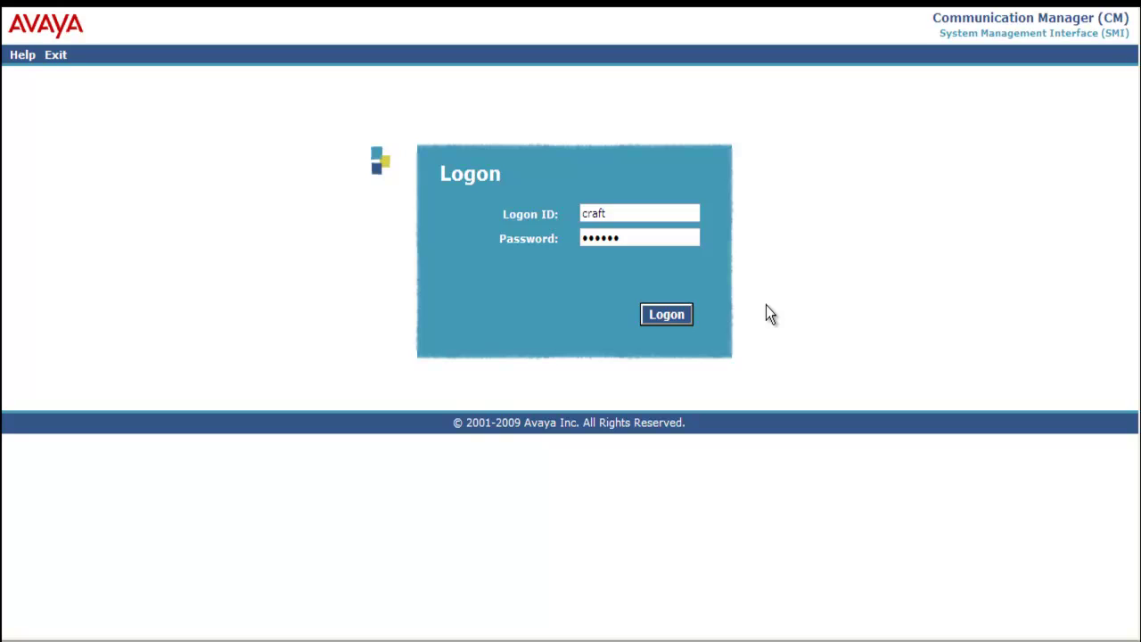
key("Return")
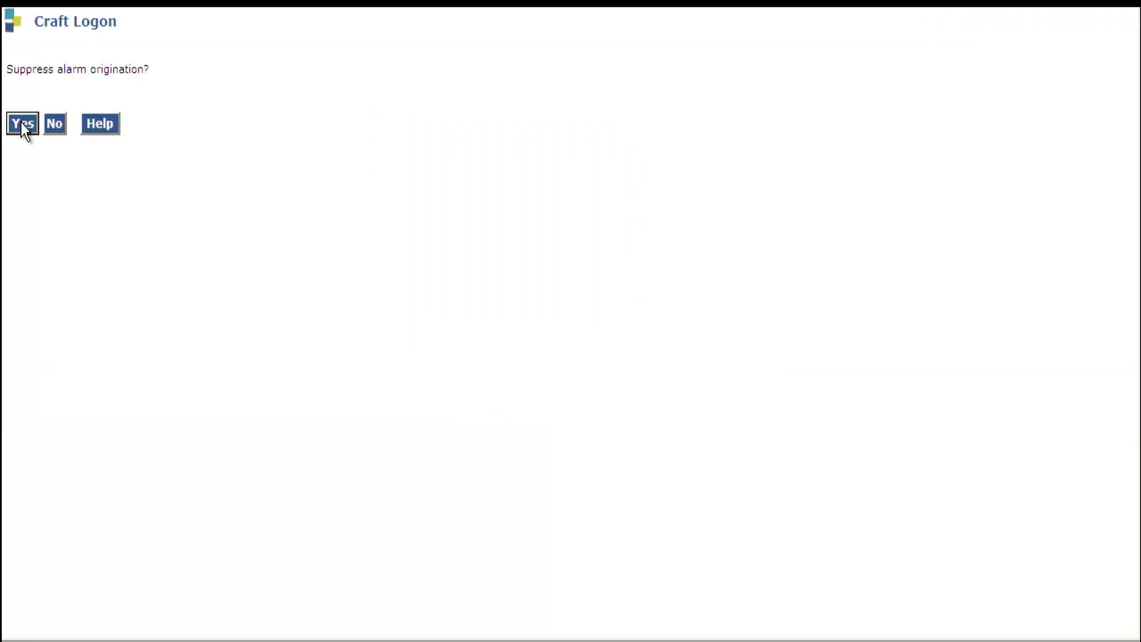
left_click(22, 127)
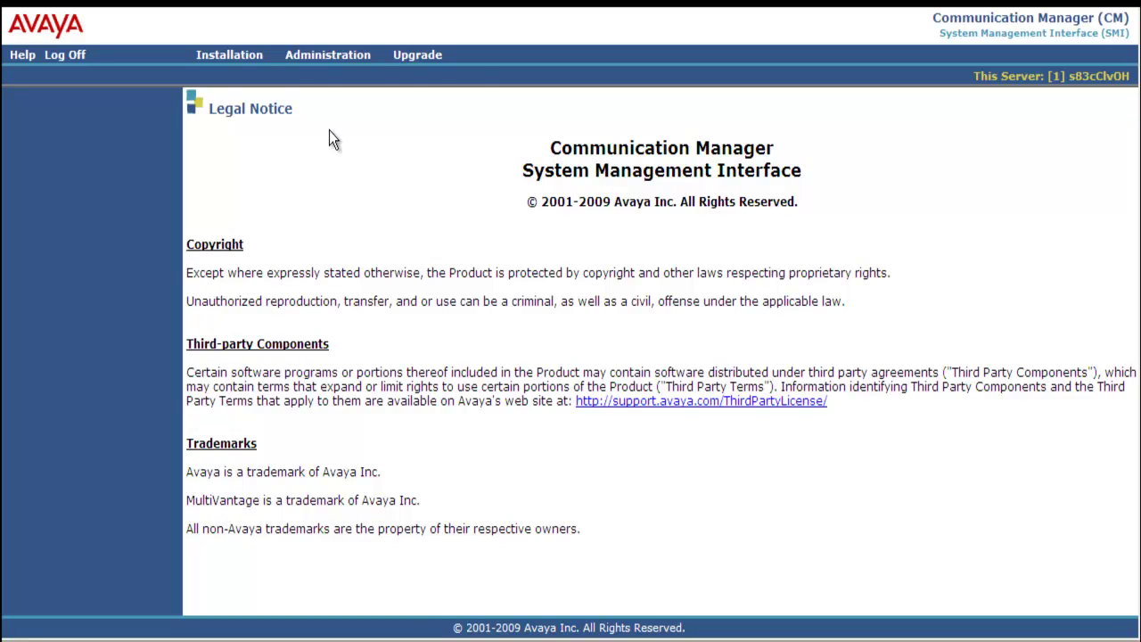
left_click(327, 54)
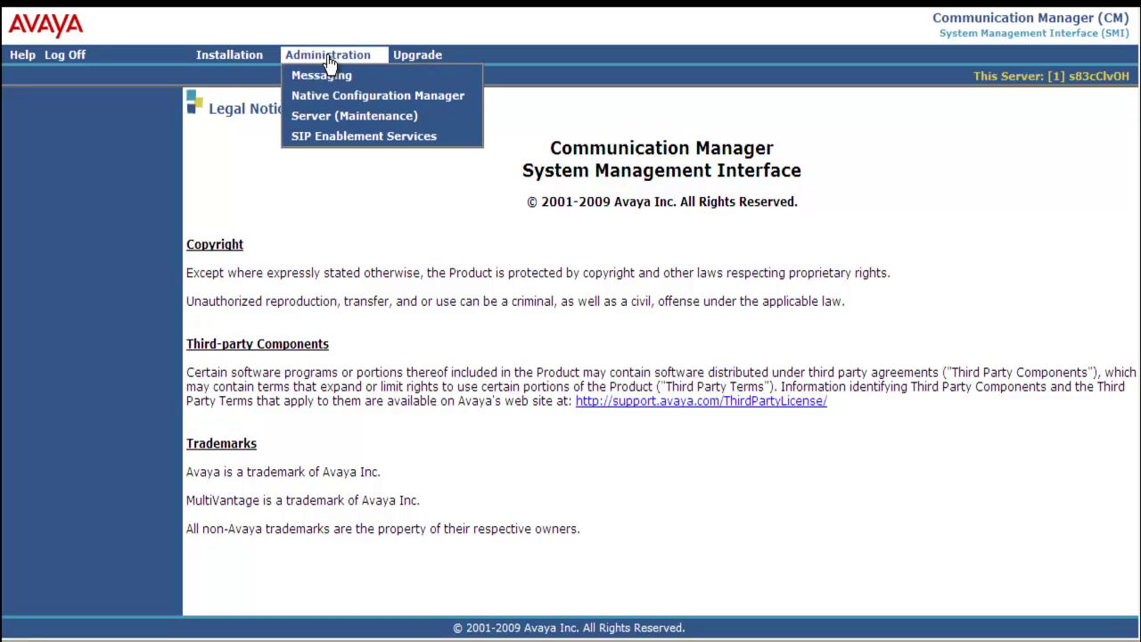
left_click(330, 117)
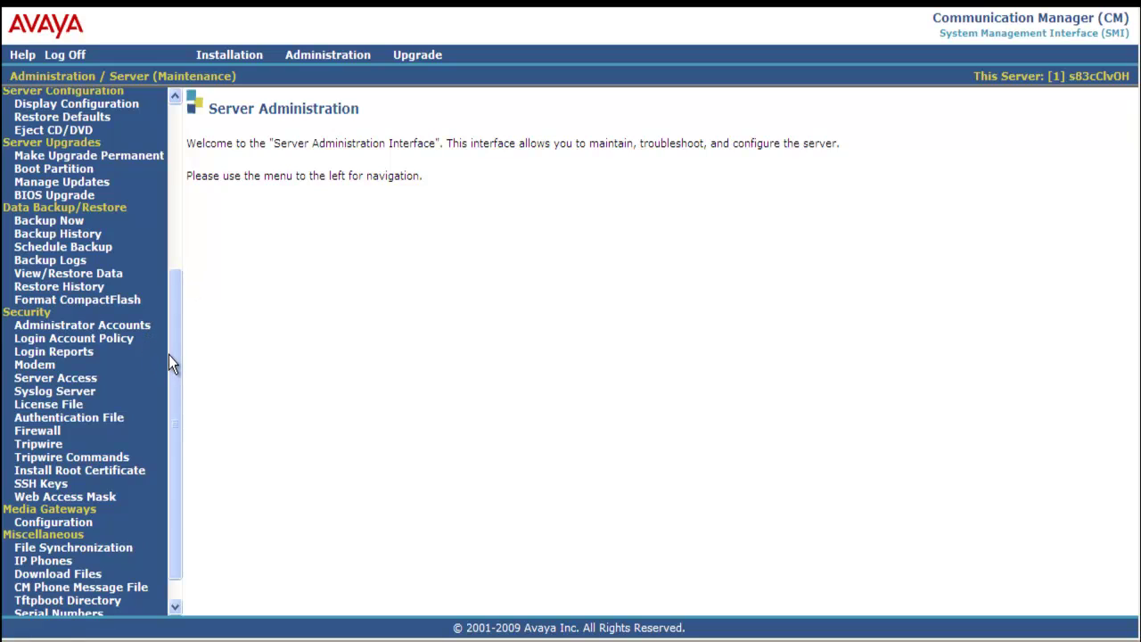
- Check the gateway Serial Numbers page, then go to Security > Administrator Accounts
scroll(170, 356, "down", 1)
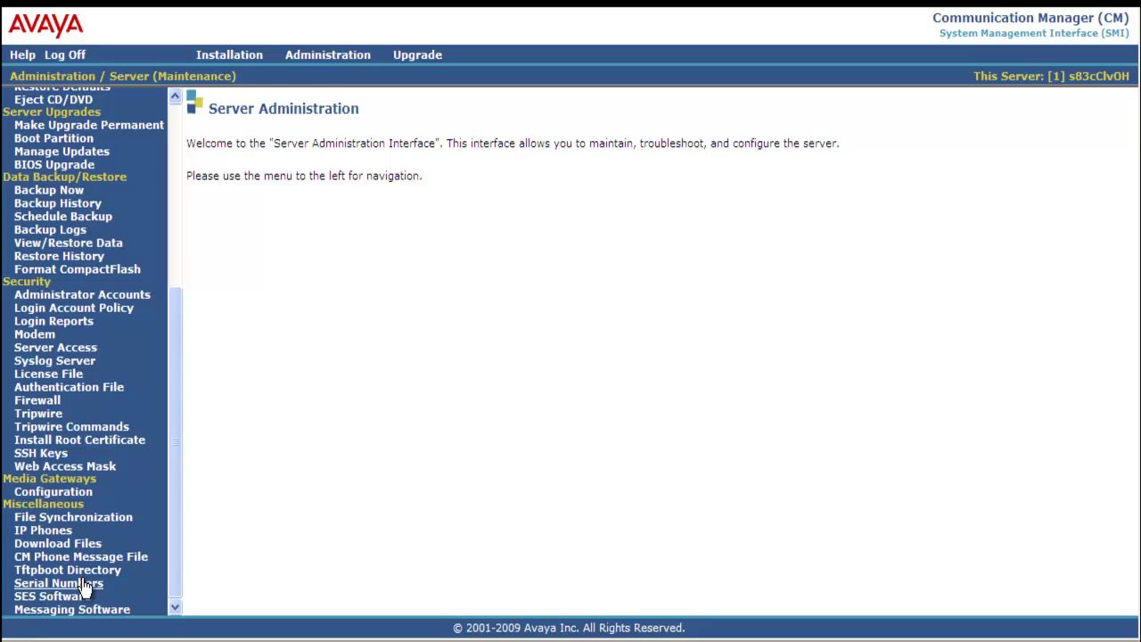
left_click(87, 585)
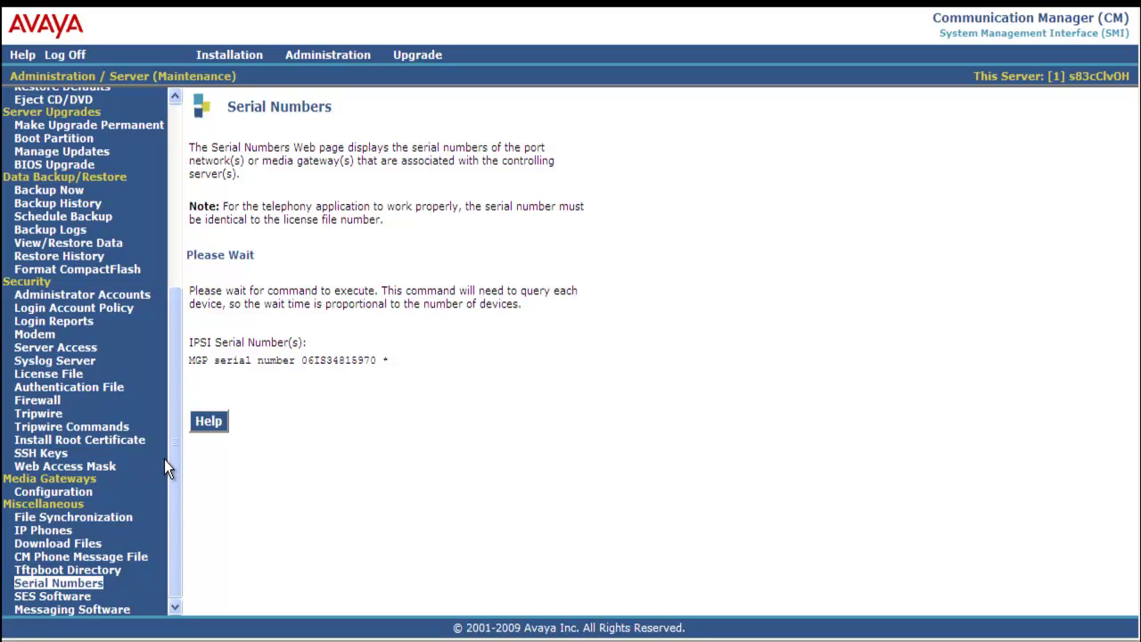
left_click(116, 298)
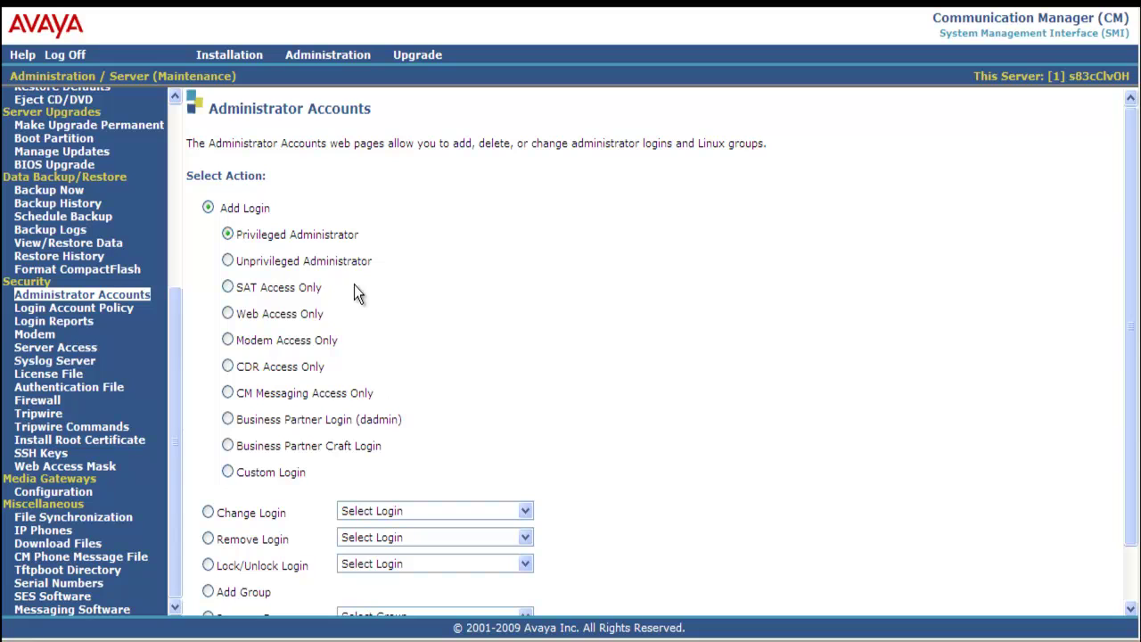
scroll(1132, 305, "down", 3)
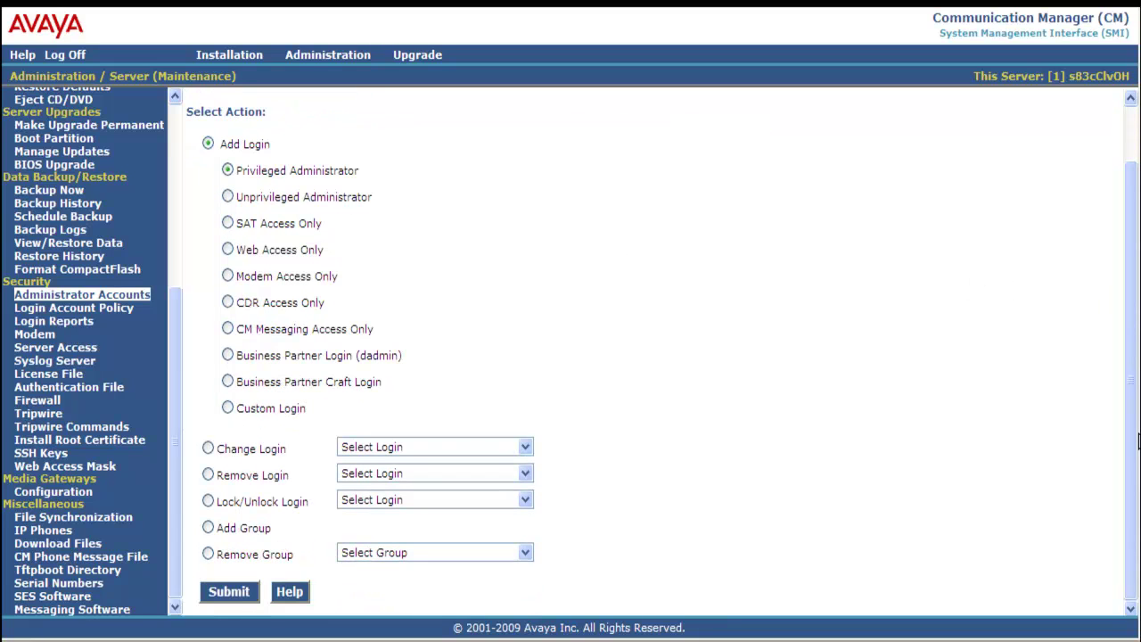
- Add privileged administrator login 'dadmin' with a confirmed password and submit it
left_click(228, 592)
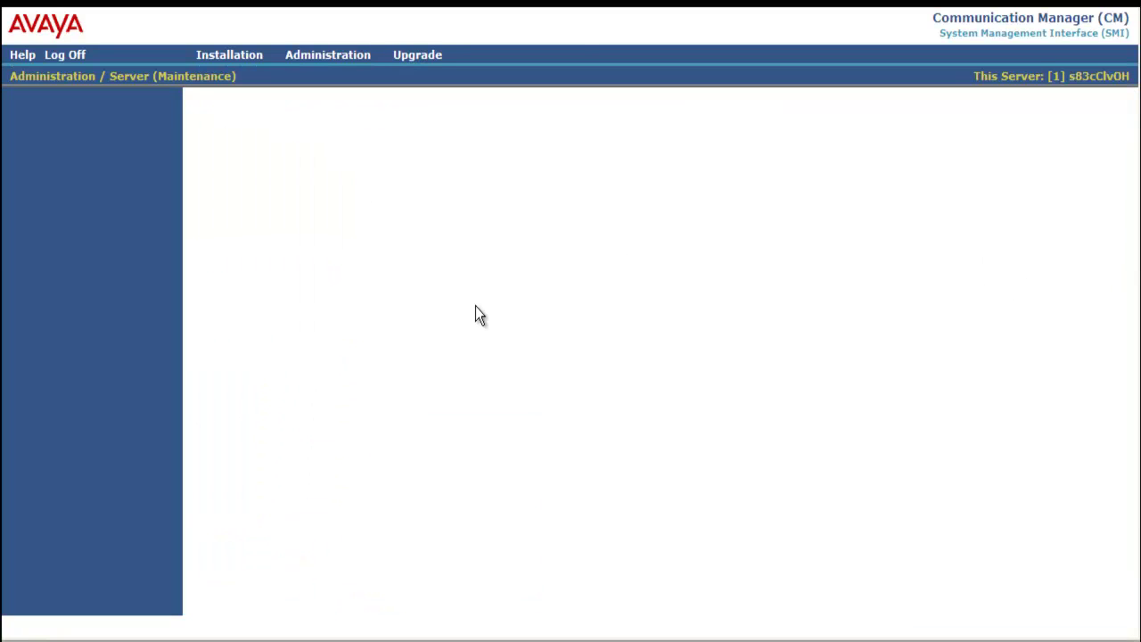
left_click(450, 197)
type("dadmin")
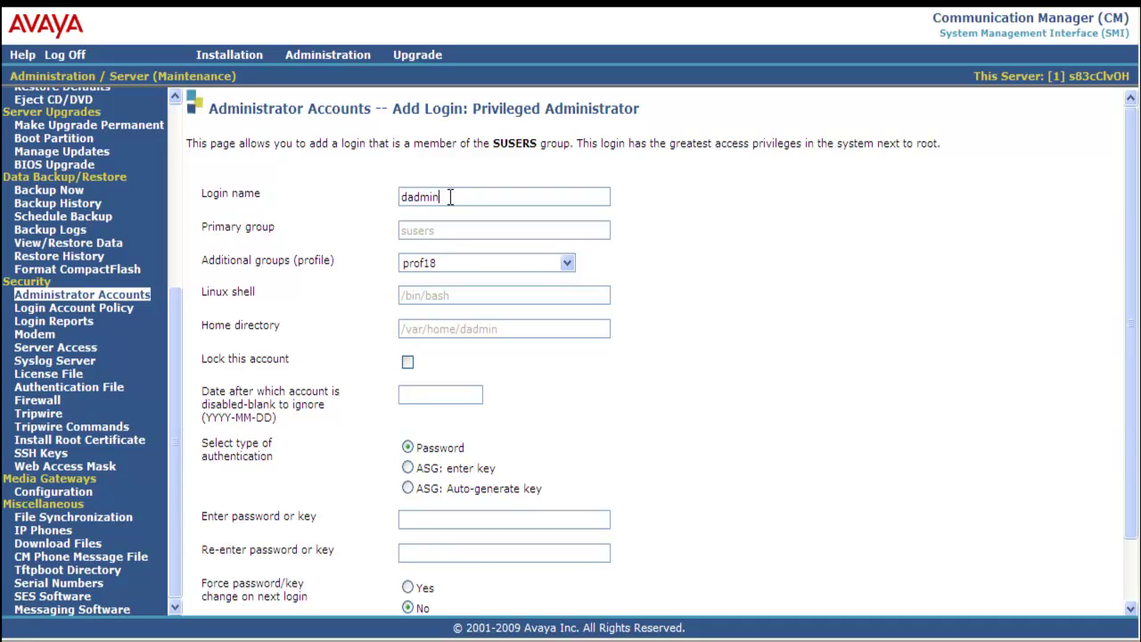
key("Tab")
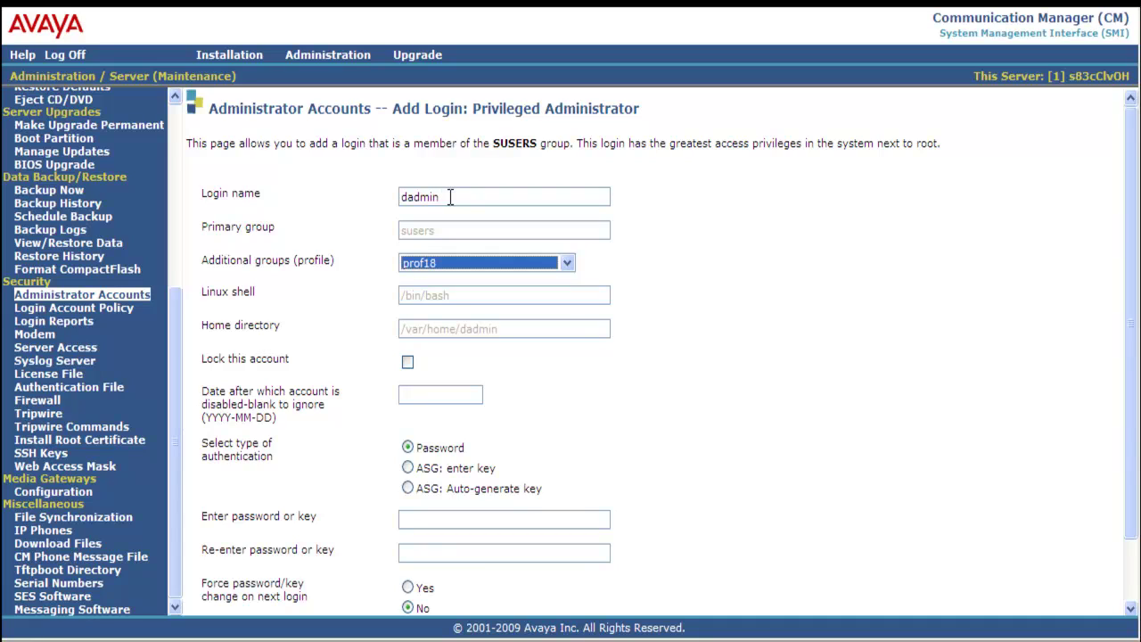
key("Tab")
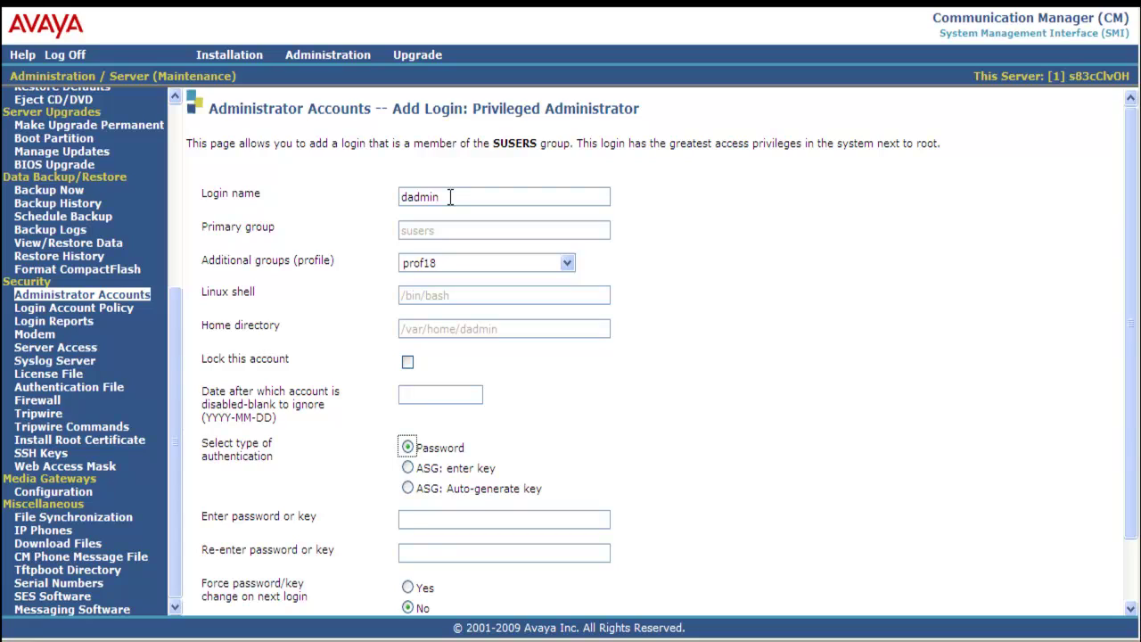
key("Tab")
type("********")
key("Tab")
type("********")
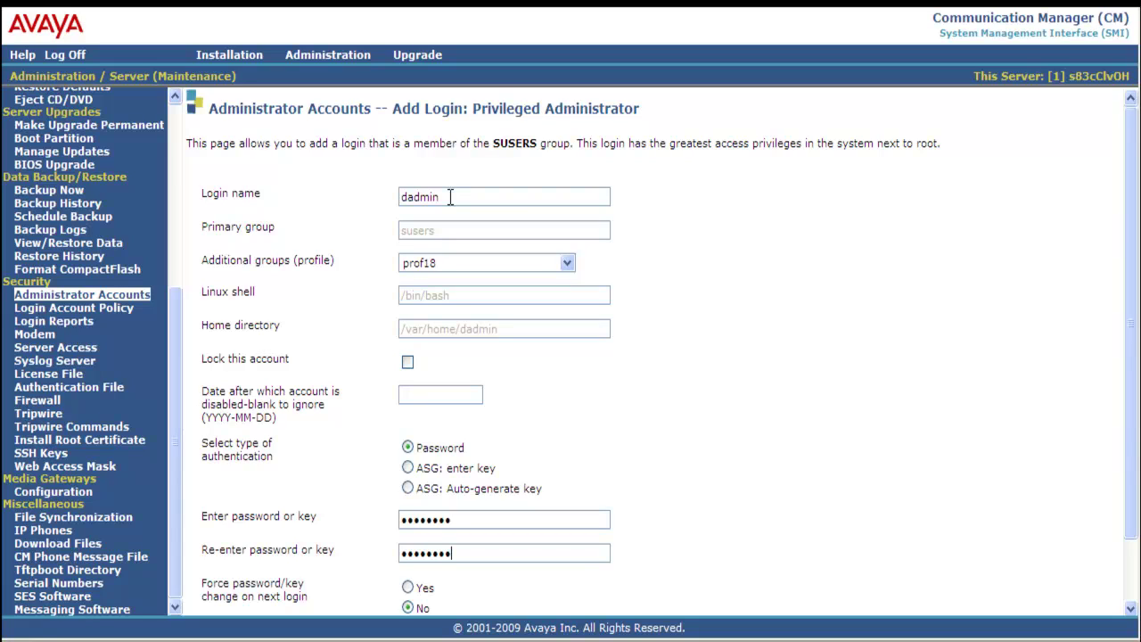
scroll(239, 588, "down", 2)
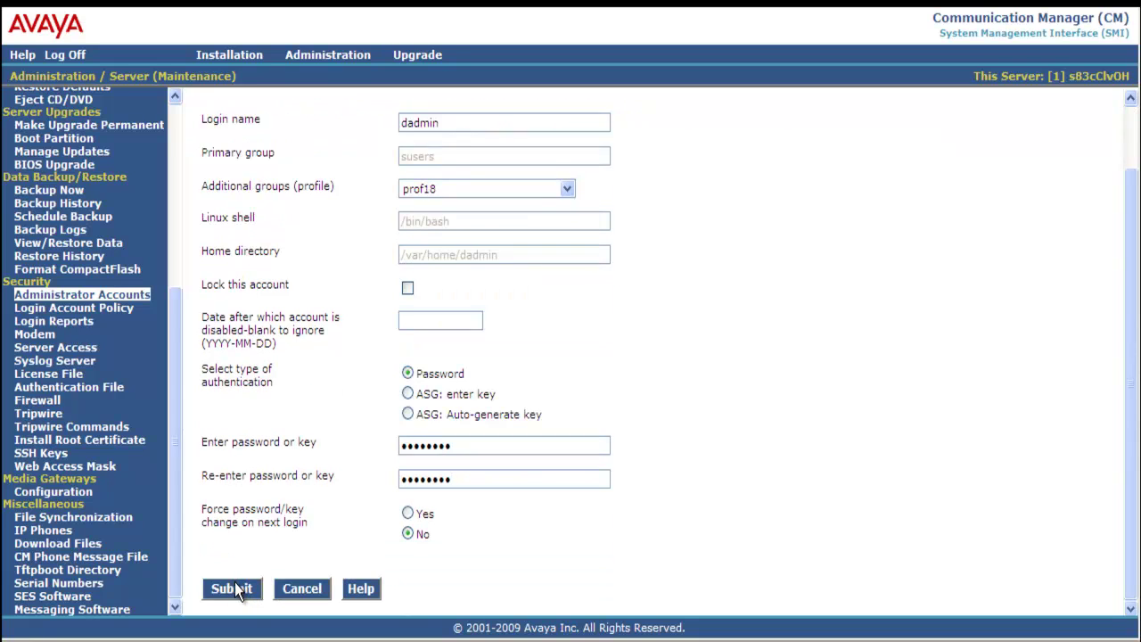
left_click(235, 588)
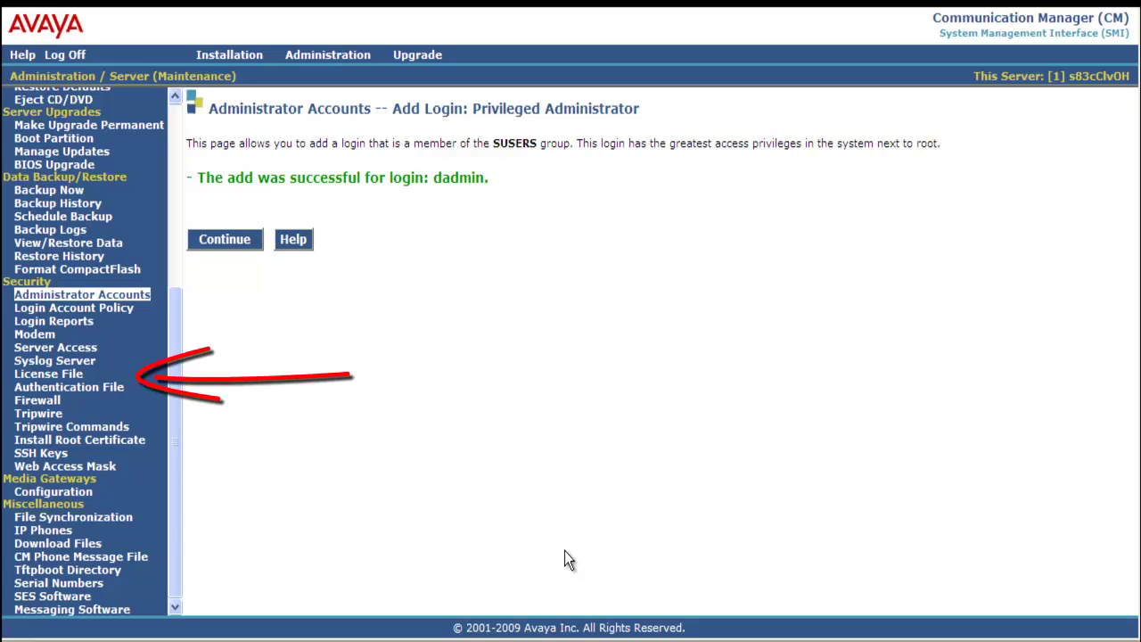
- Install the license file CannonS83icc-v15.lic from Security > License File
left_click(56, 386)
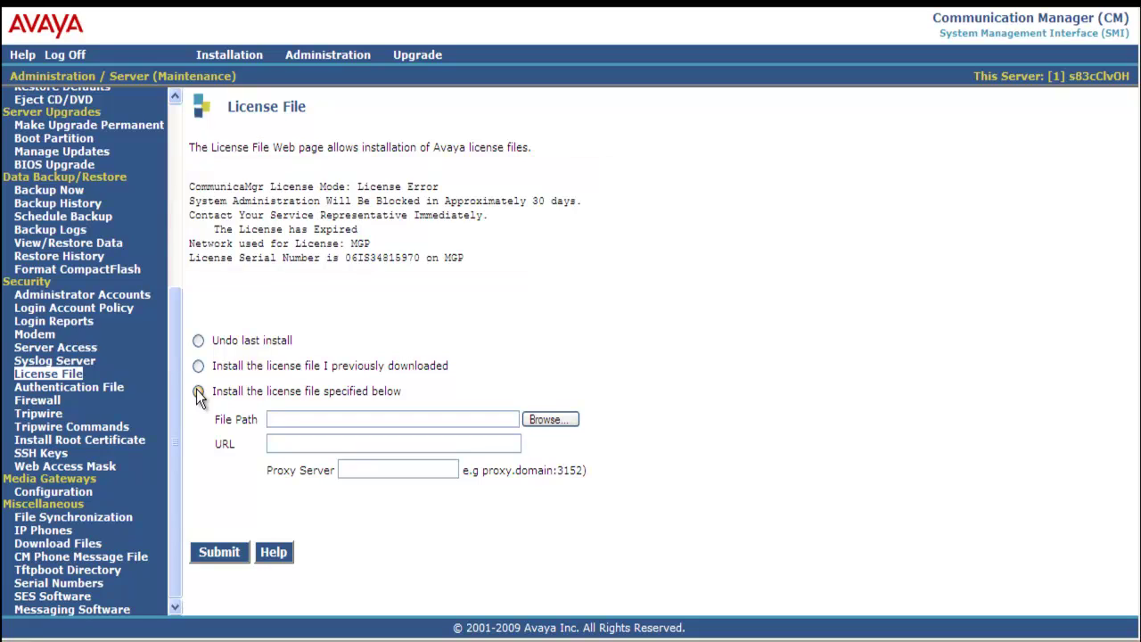
left_click(198, 392)
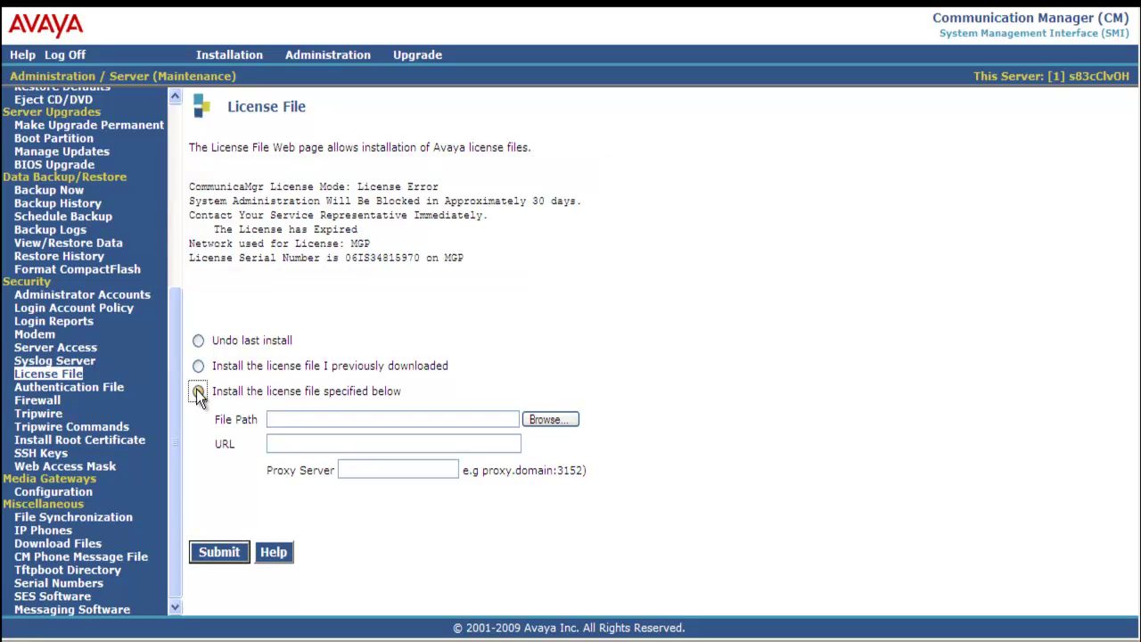
left_click(546, 420)
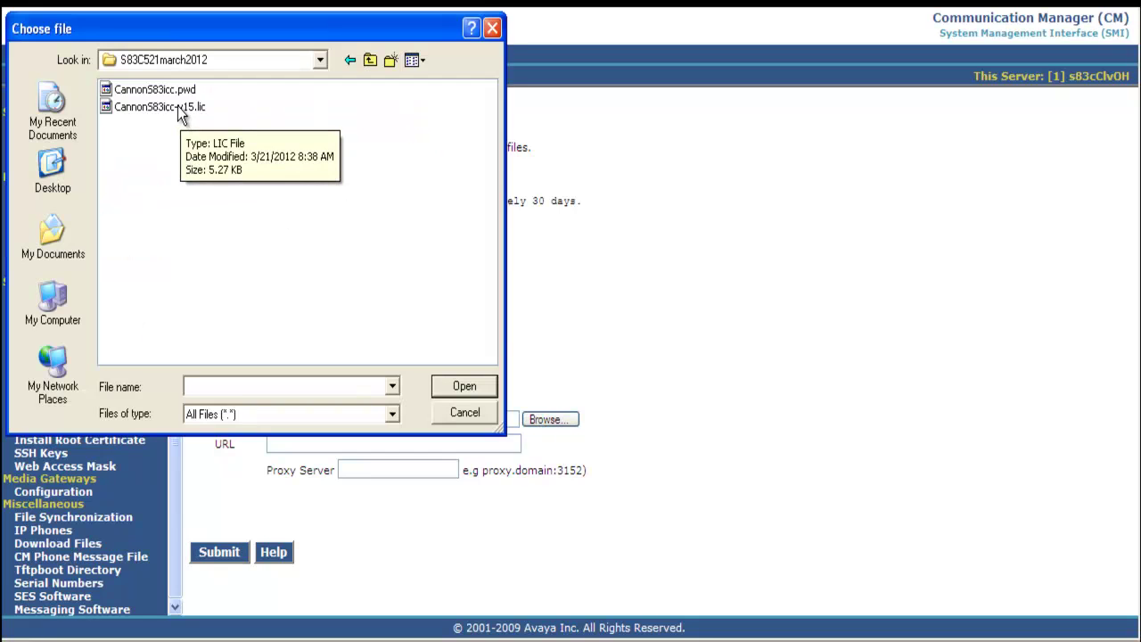
left_click(178, 106)
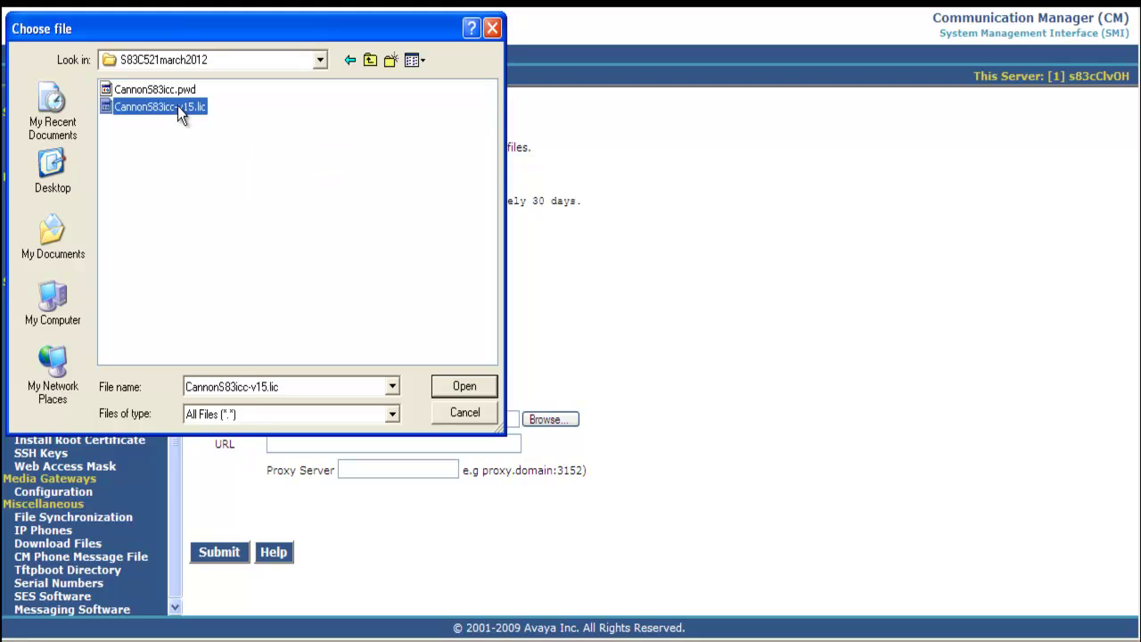
left_click(453, 378)
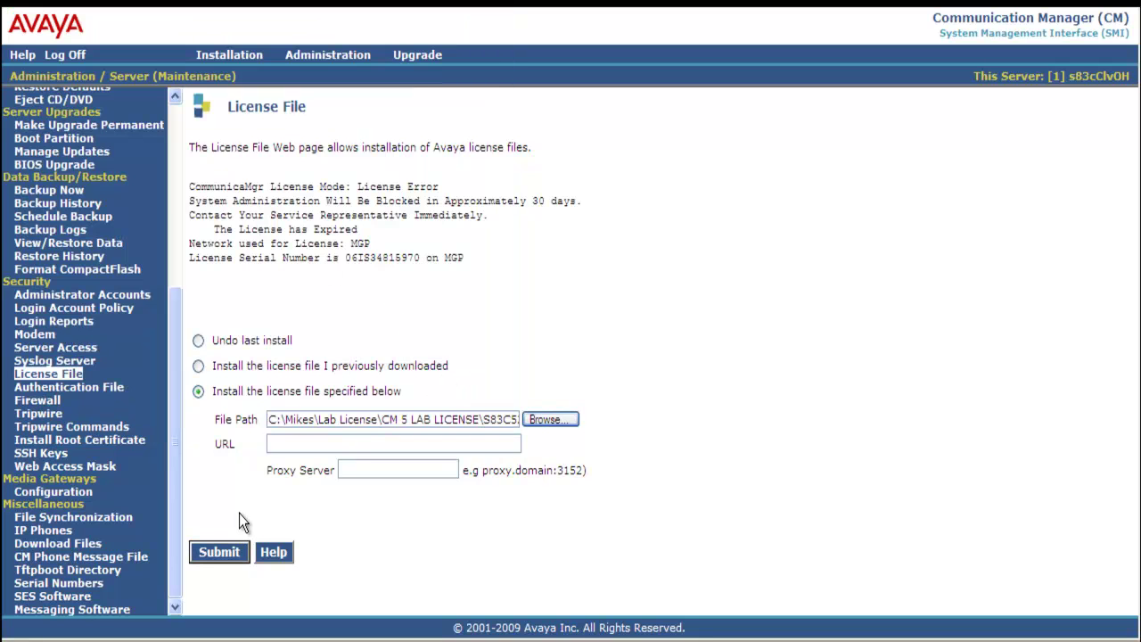
left_click(230, 552)
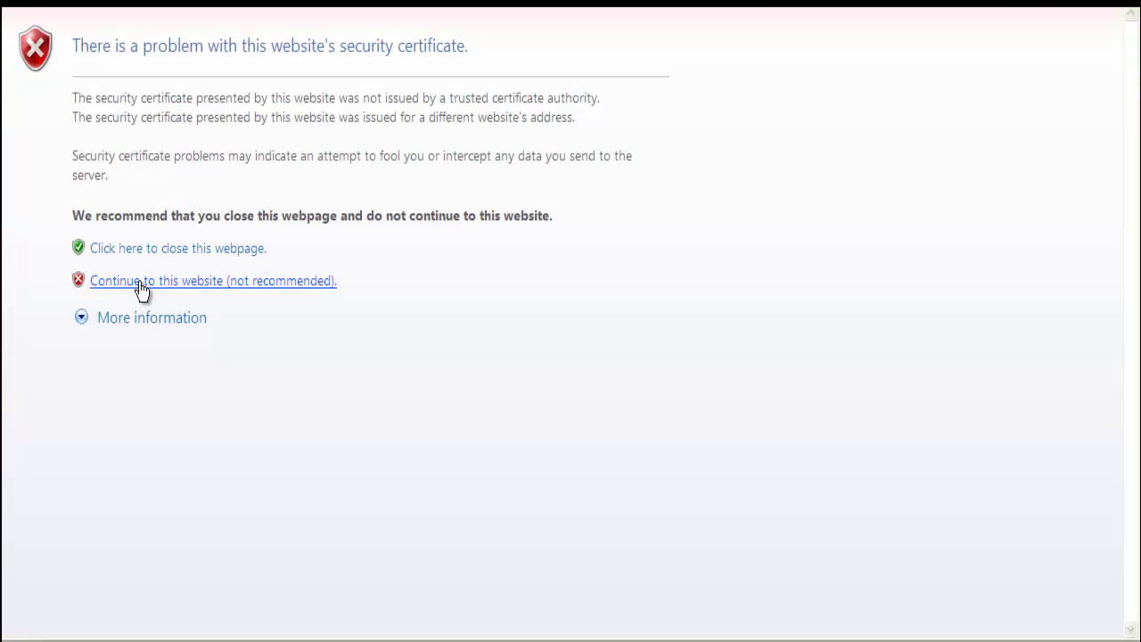
- Install the authentication file CannonS83icc.pwd from Security > Authentication File
left_click(141, 282)
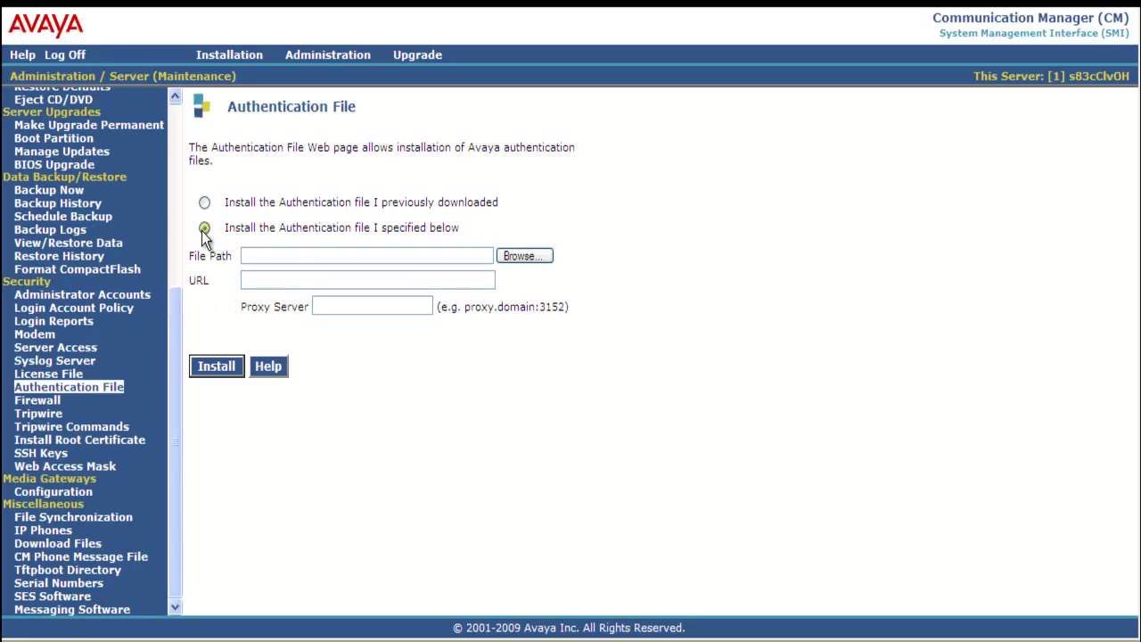
left_click(512, 261)
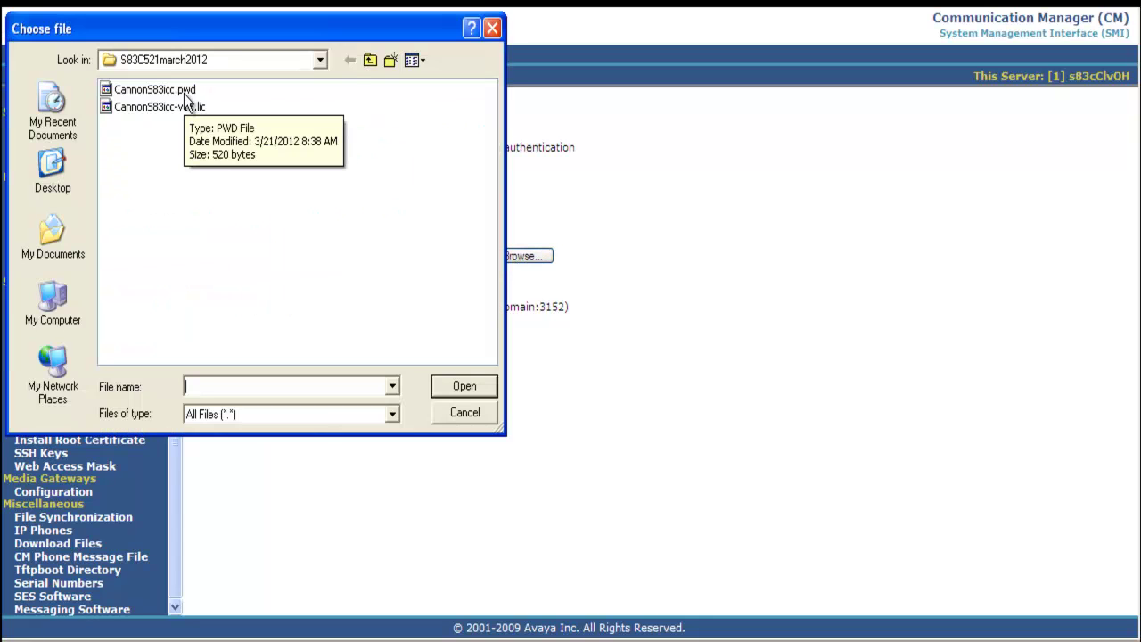
left_click(184, 92)
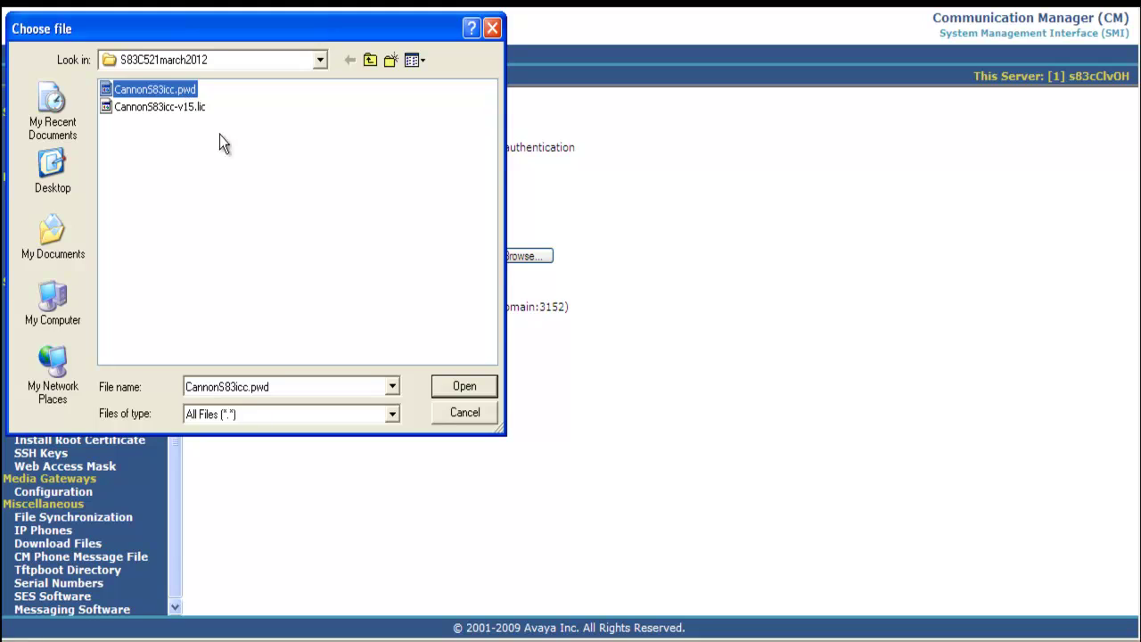
left_click(447, 389)
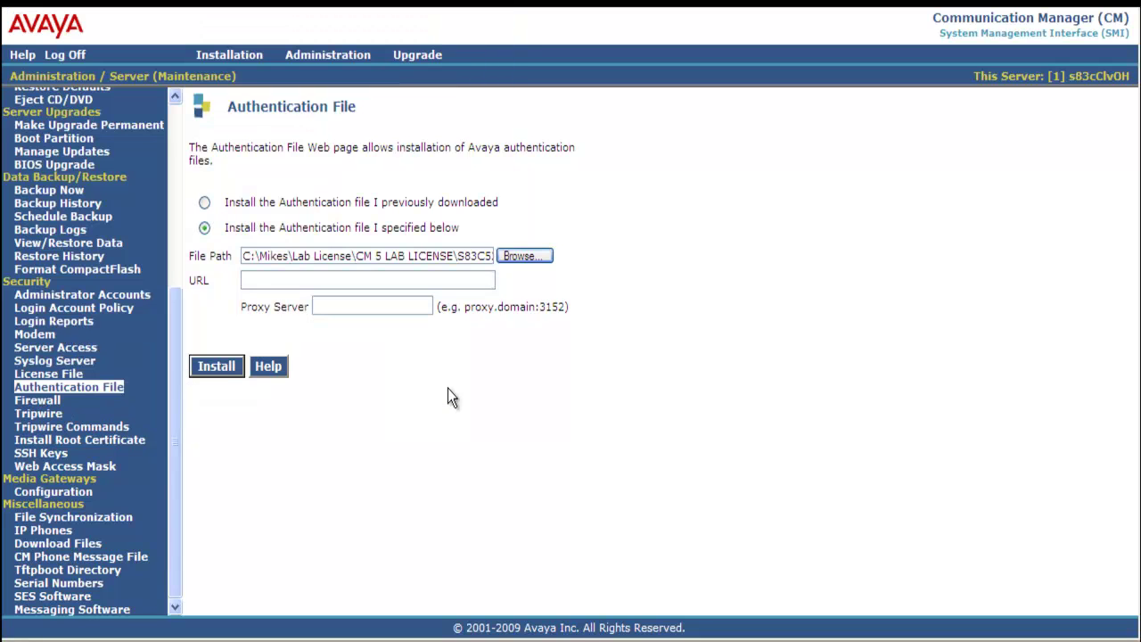
left_click(219, 367)
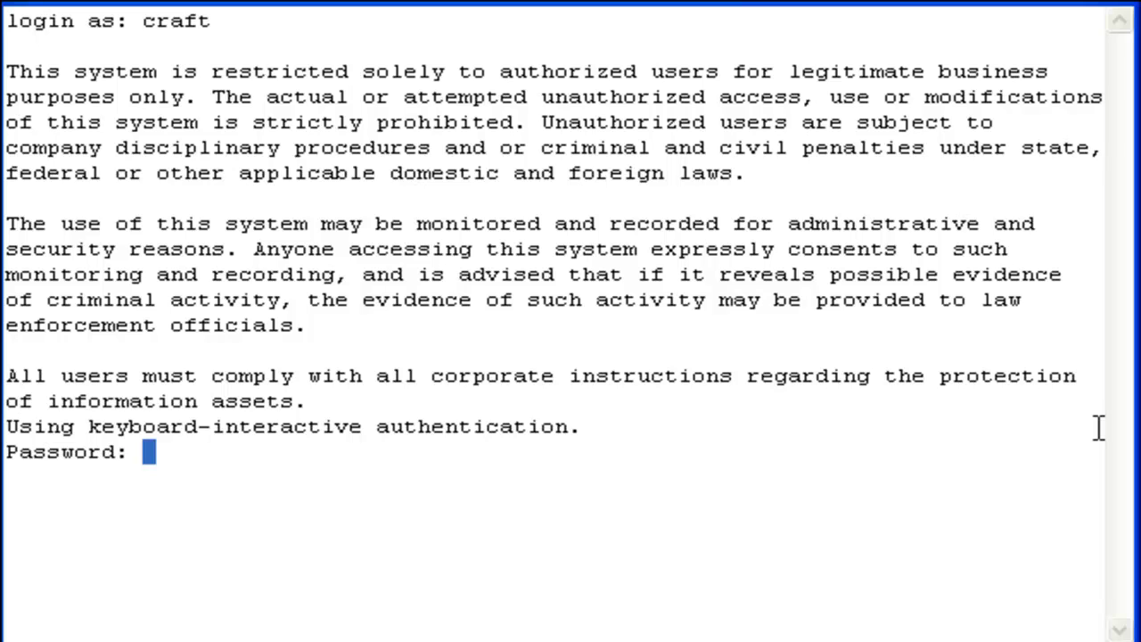
- Log into the shell and confirm statuslicense now reports Normal license mode on MGP
key("Return")
key("Return")
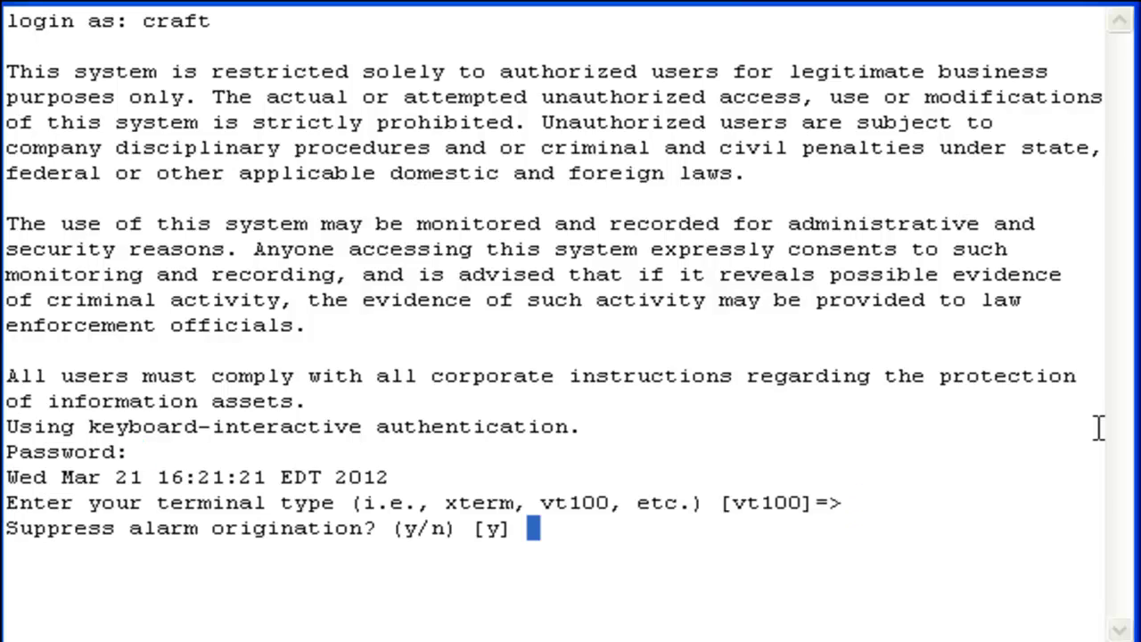
key("Return")
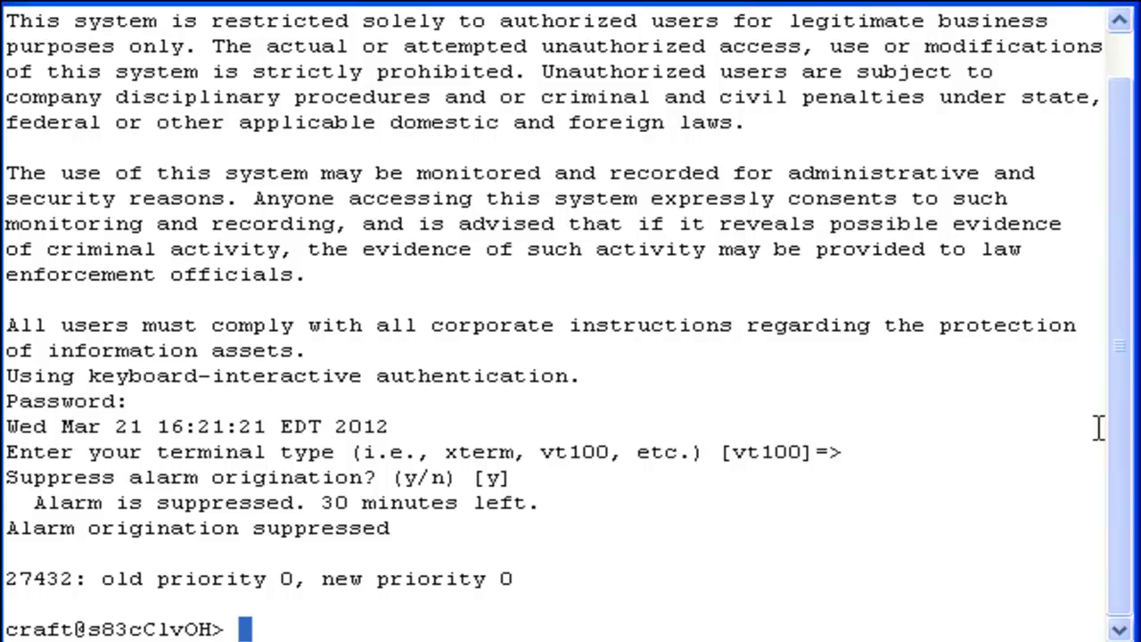
type("statuslicense")
key("Return")
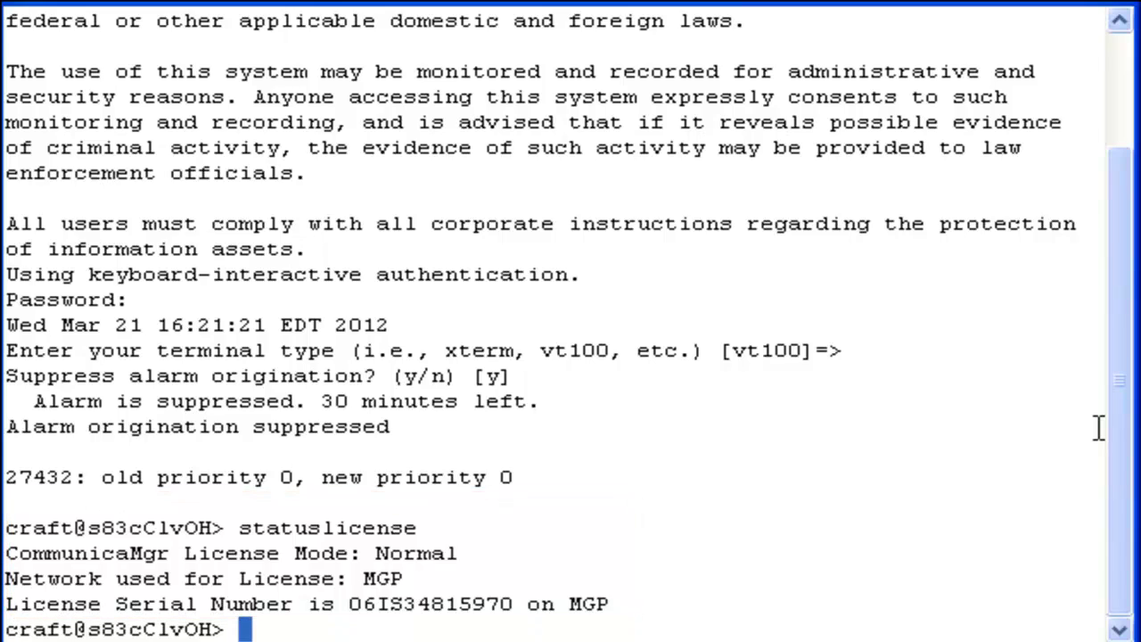
type("sat")
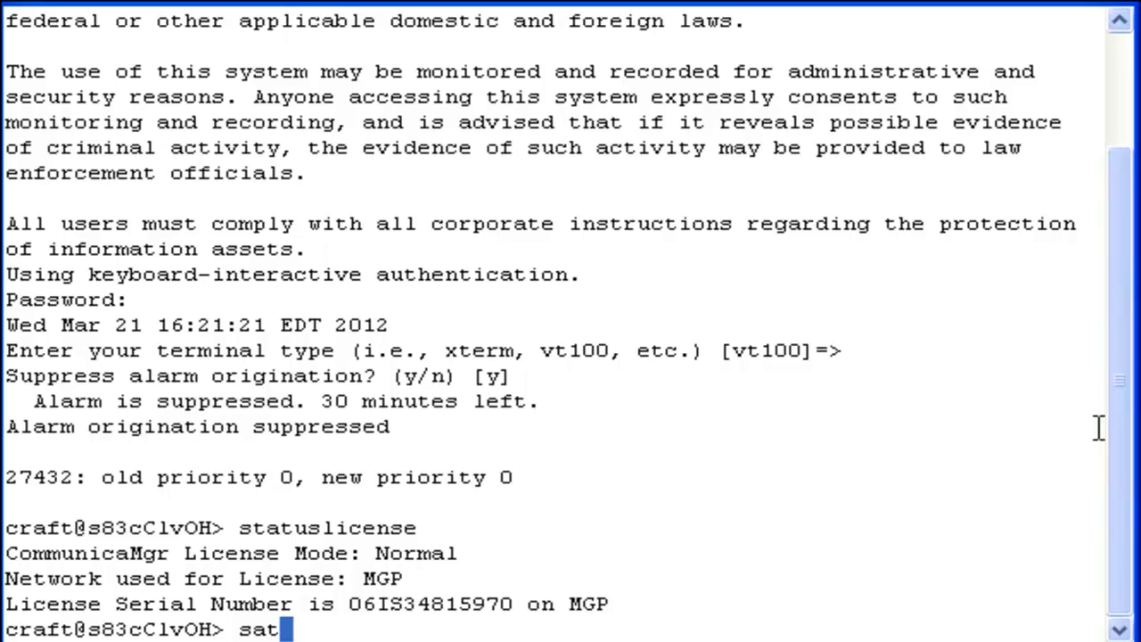
- Start the SAT session with terminal type w2ktt and alarm origination suppressed
key("Return")
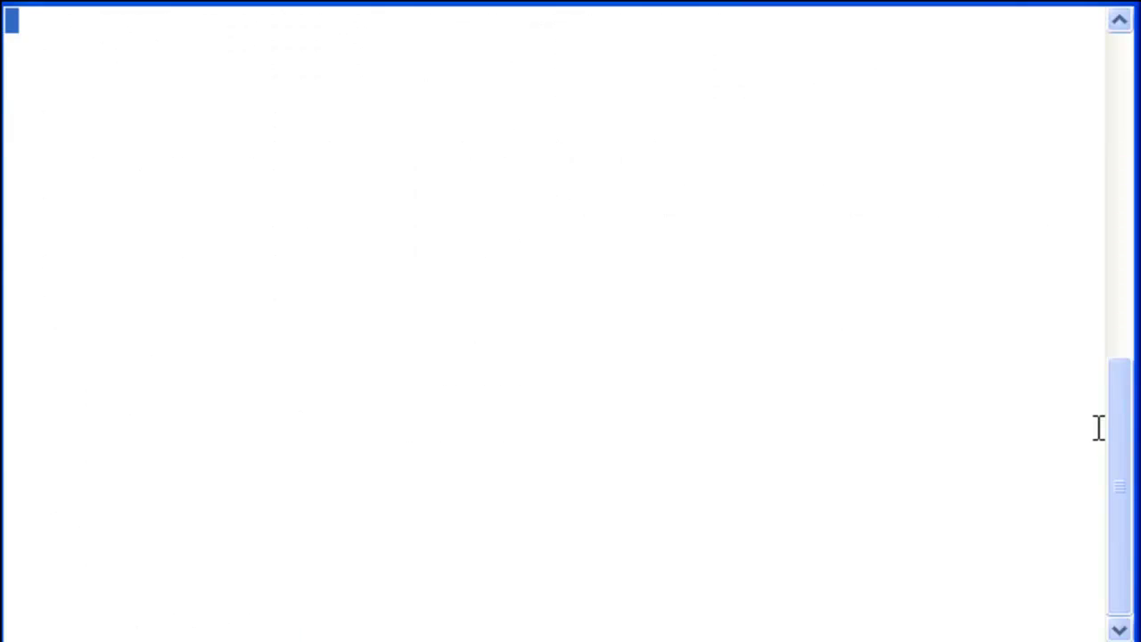
type("*****")
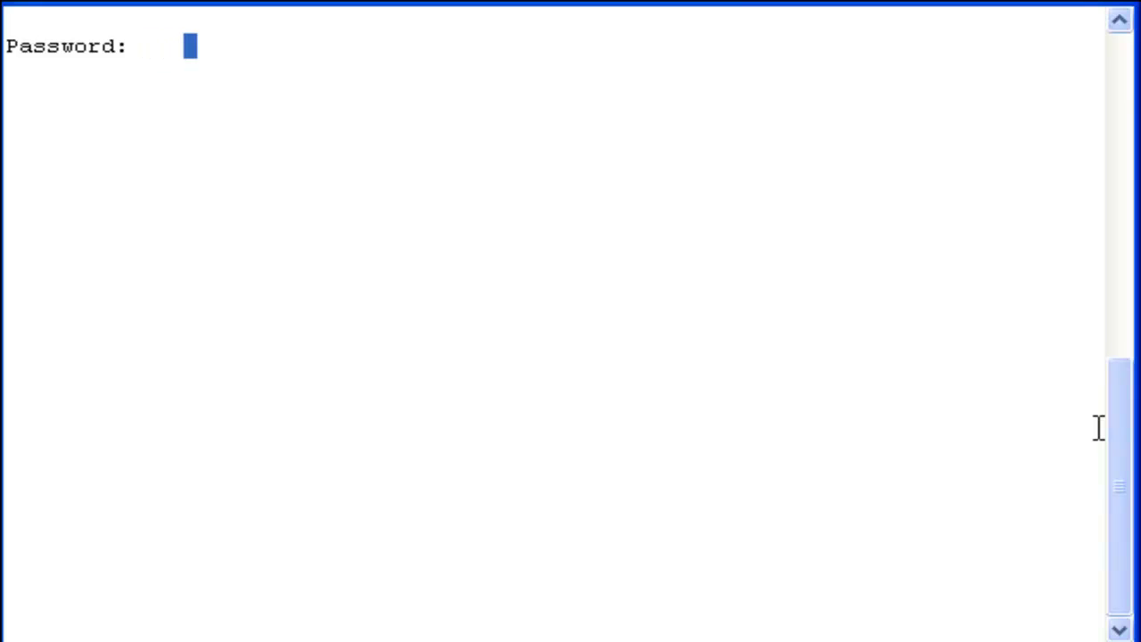
key("Return")
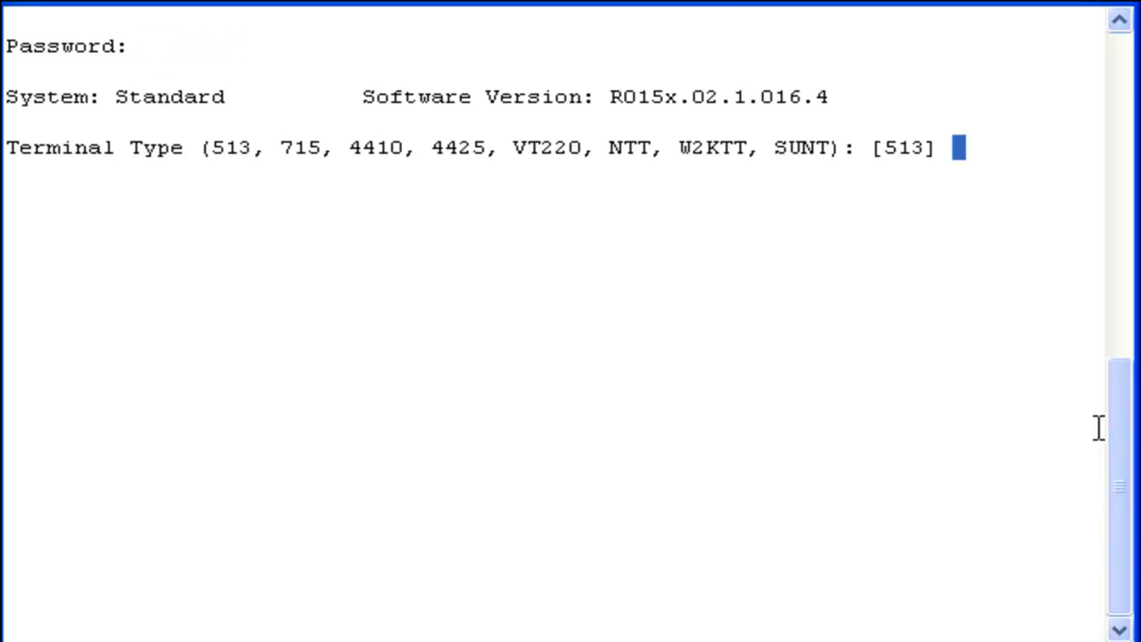
type("w2ktt")
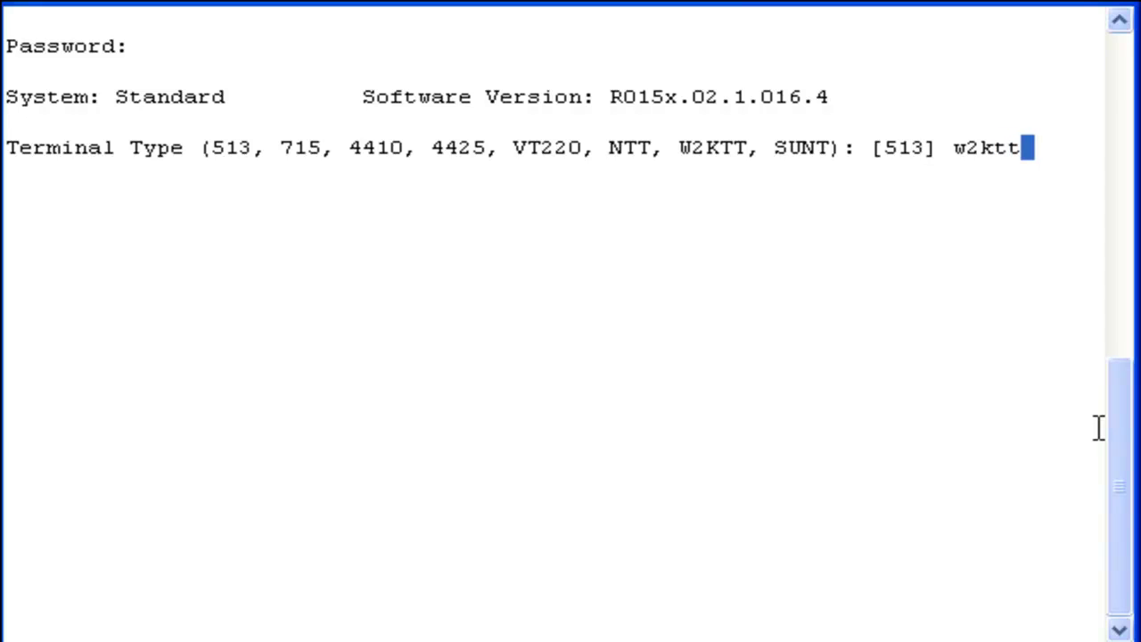
key("Return")
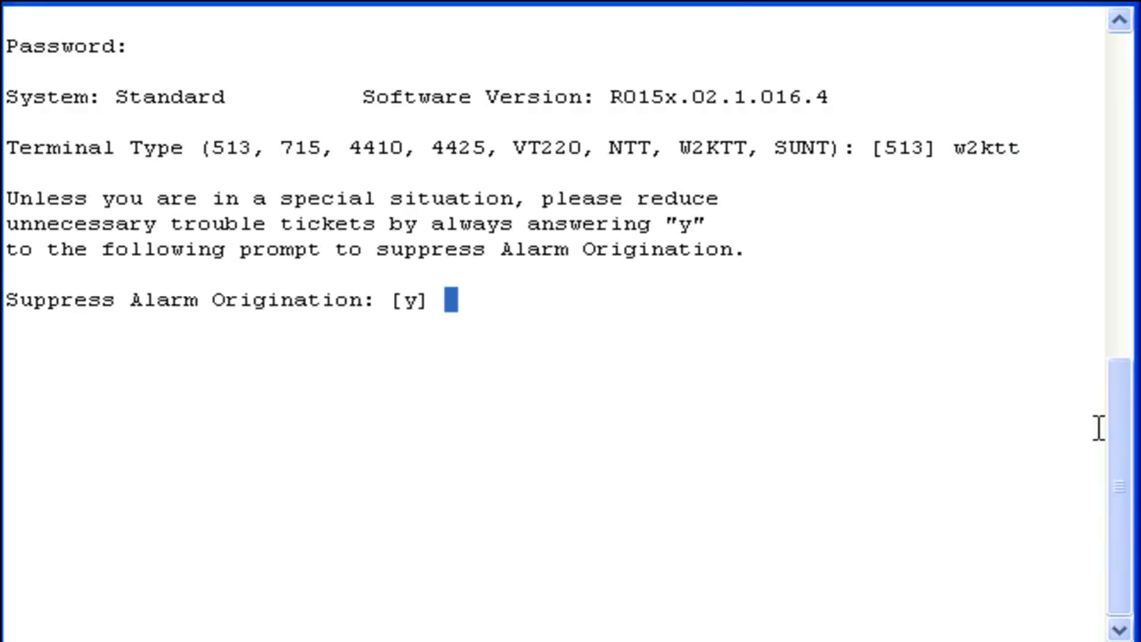
key("Return")
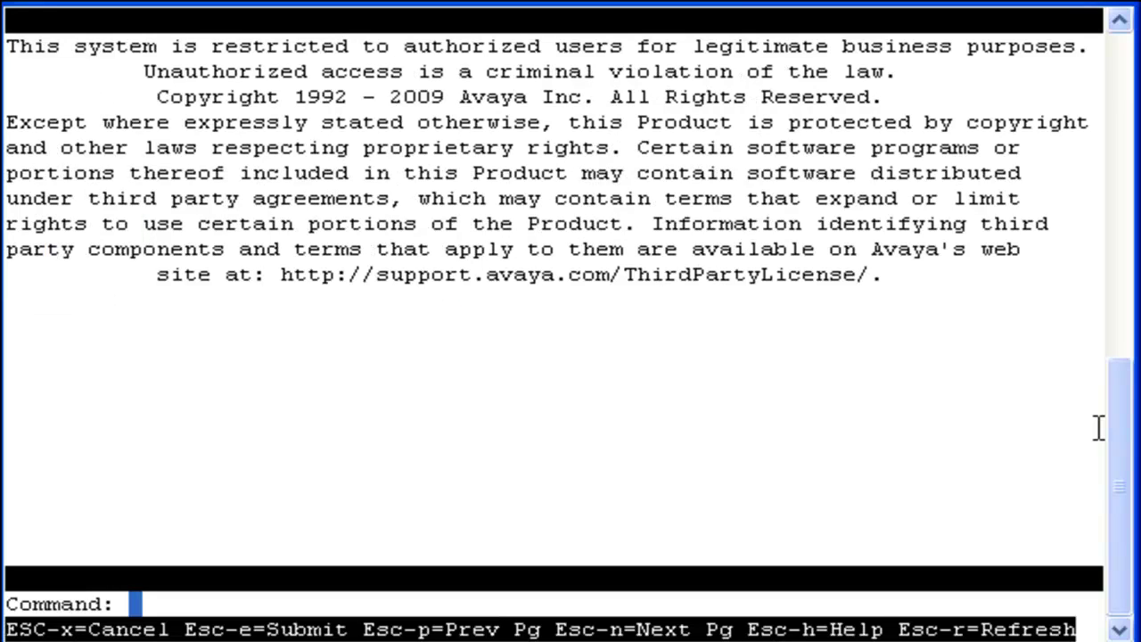